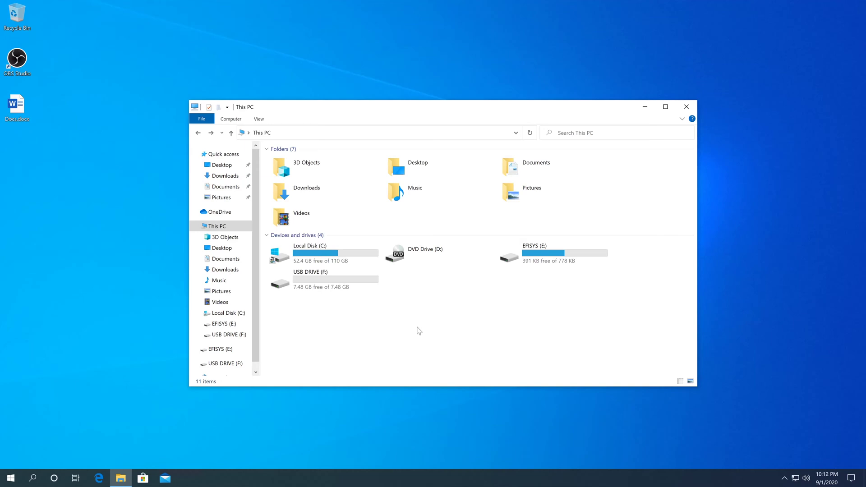
Check USB DRIVE (F:) properties to confirm it uses FAT32 with 7.48 GB free.
{"action": "right_click", "coordinate": [318, 280]}
{"action": "left_click", "coordinate": [335, 274]}
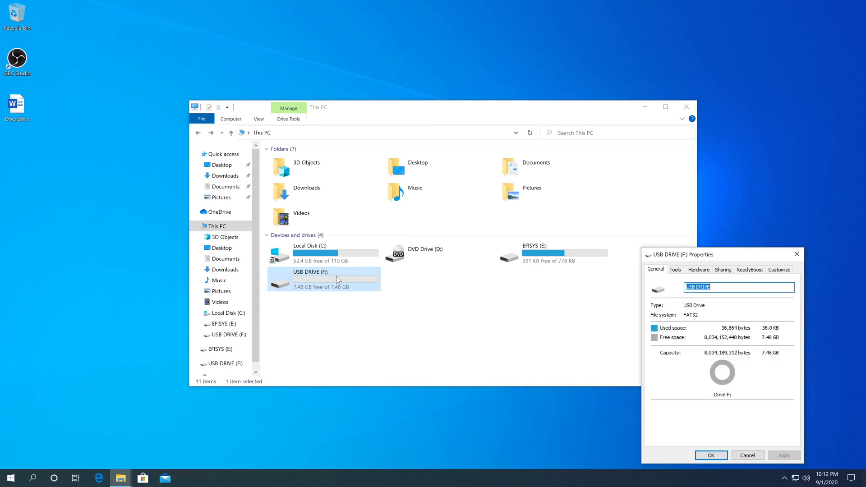
{"action": "left_click_drag", "start_coordinate": [701, 255], "coordinate": [376, 185]}
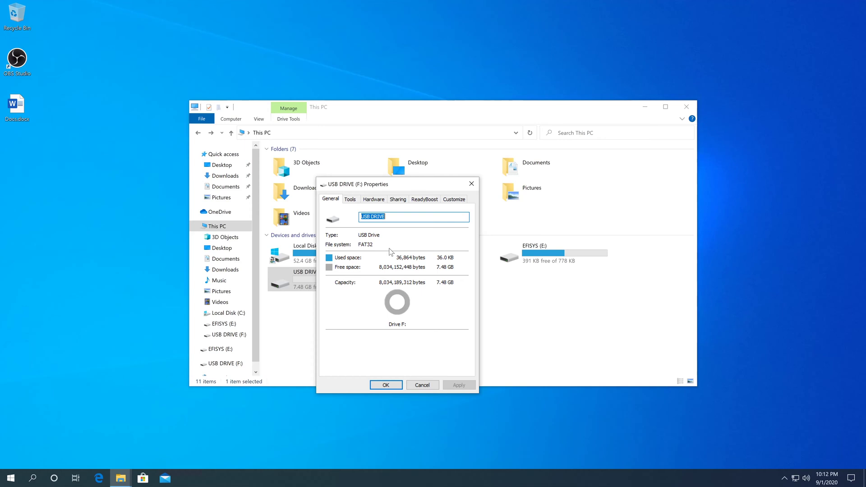
{"action": "left_click", "coordinate": [471, 183]}
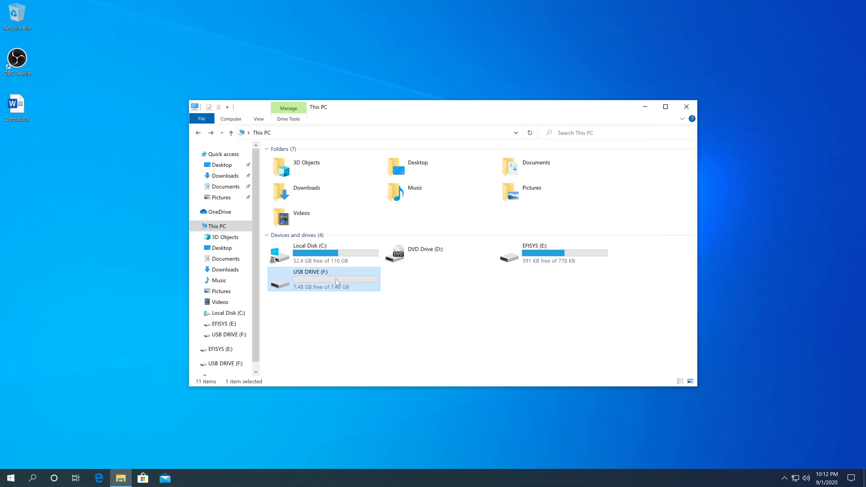
Format USB DRIVE (F:) with the NTFS file system.
{"action": "right_click", "coordinate": [315, 280]}
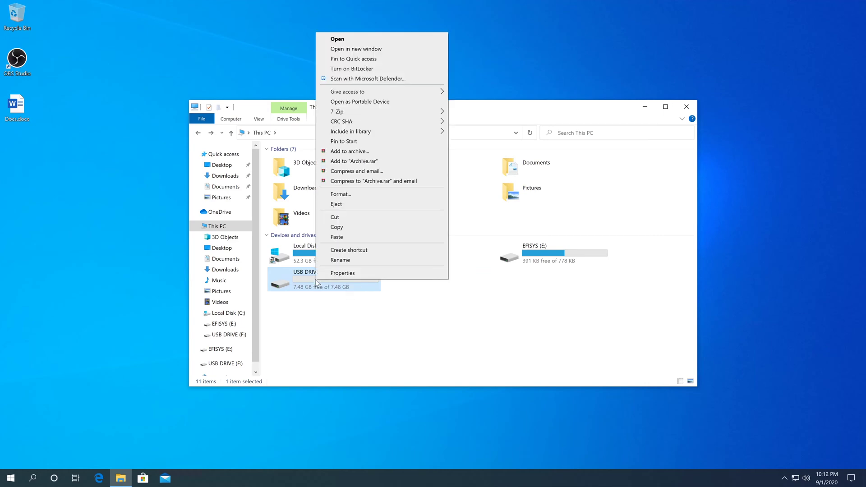
{"action": "left_click", "coordinate": [347, 197]}
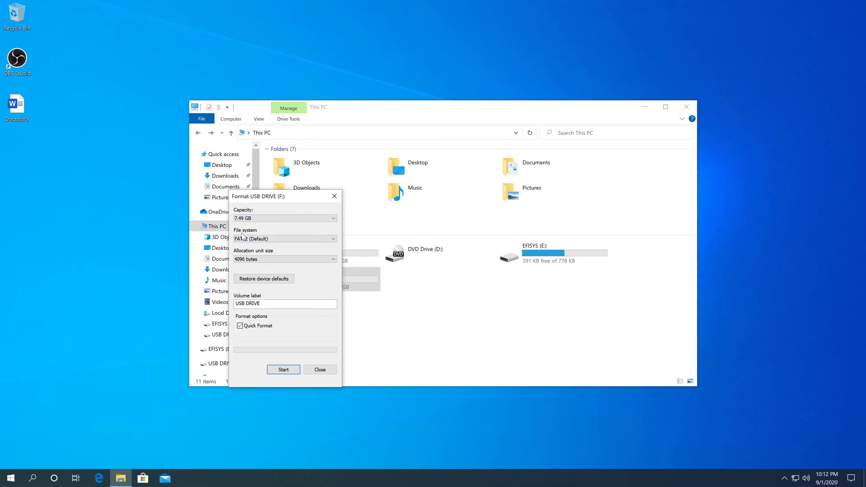
{"action": "left_click", "coordinate": [255, 240]}
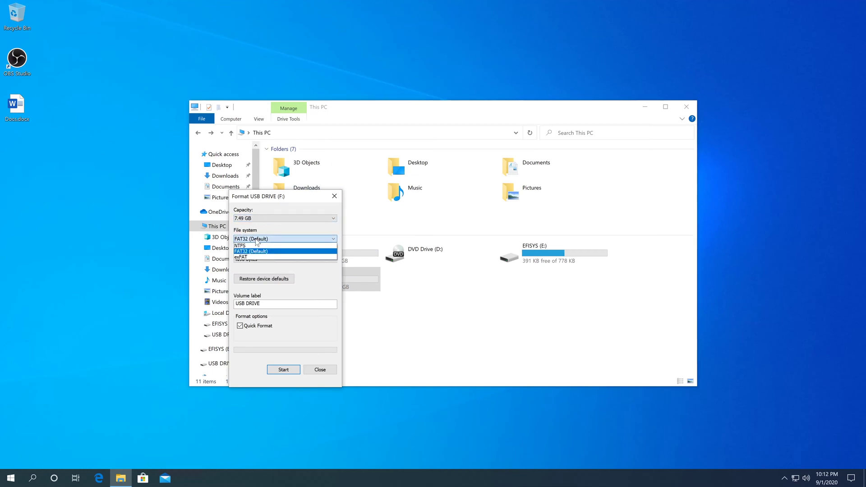
{"action": "left_click", "coordinate": [251, 247]}
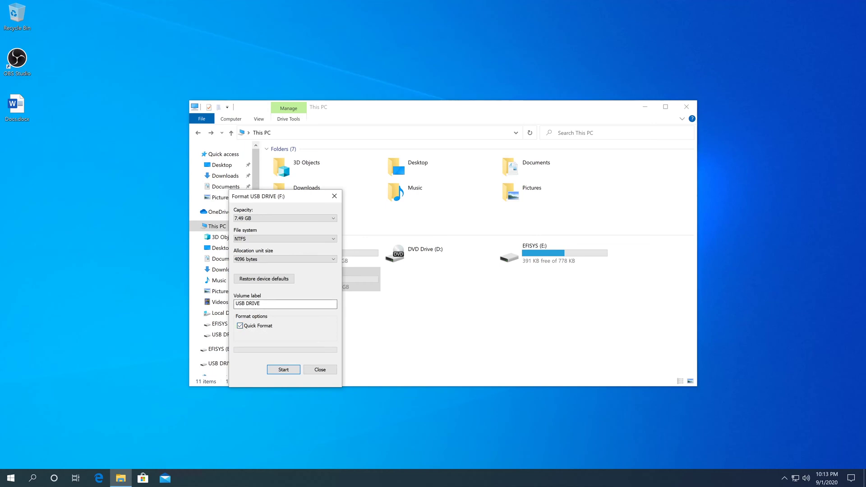
{"action": "left_click", "coordinate": [290, 369]}
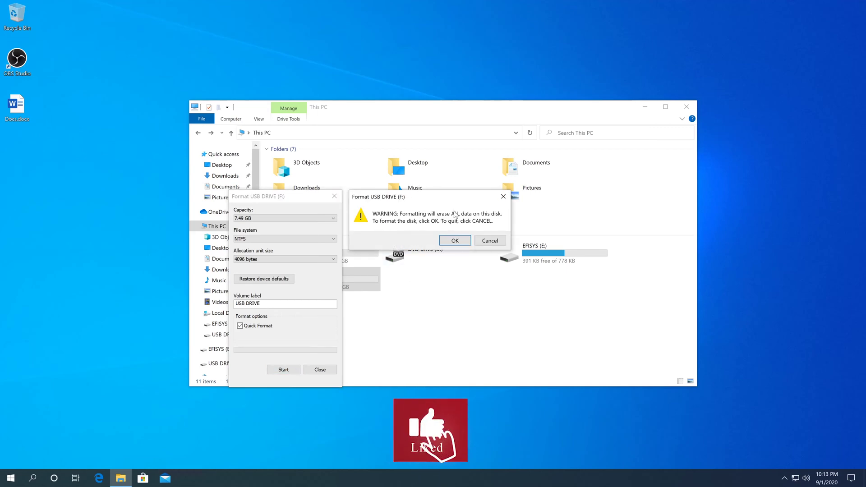
{"action": "left_click", "coordinate": [455, 241]}
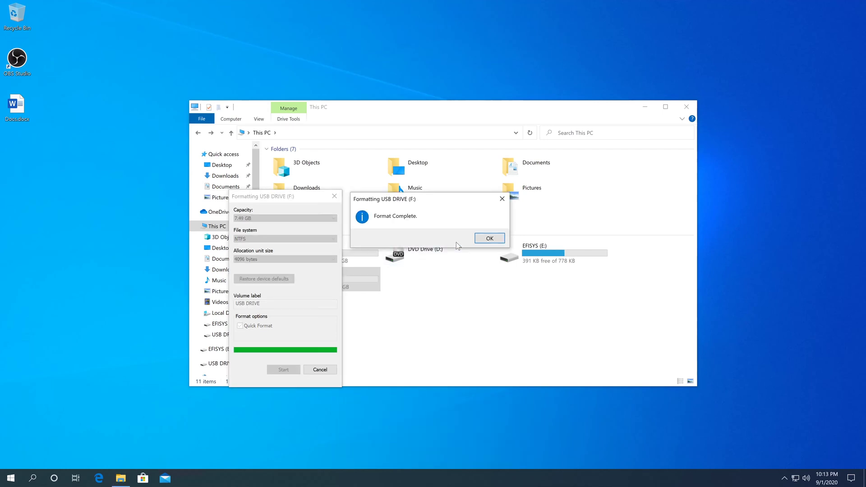
{"action": "left_click", "coordinate": [484, 242]}
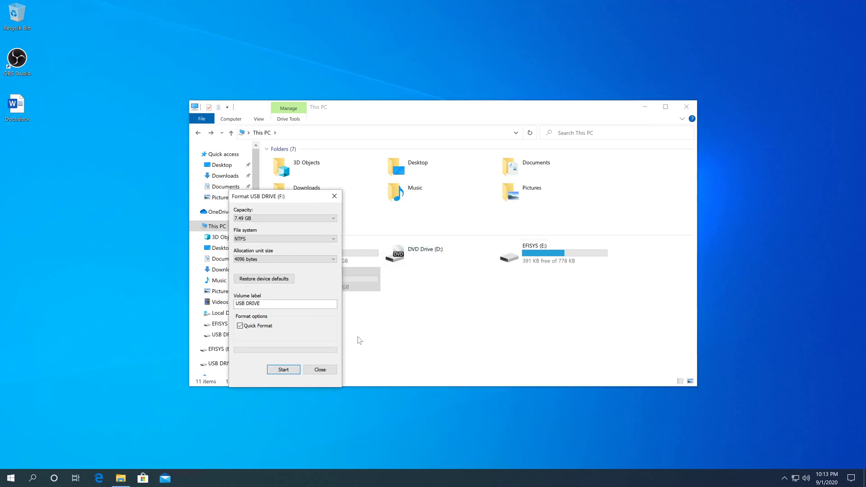
{"action": "left_click", "coordinate": [326, 370]}
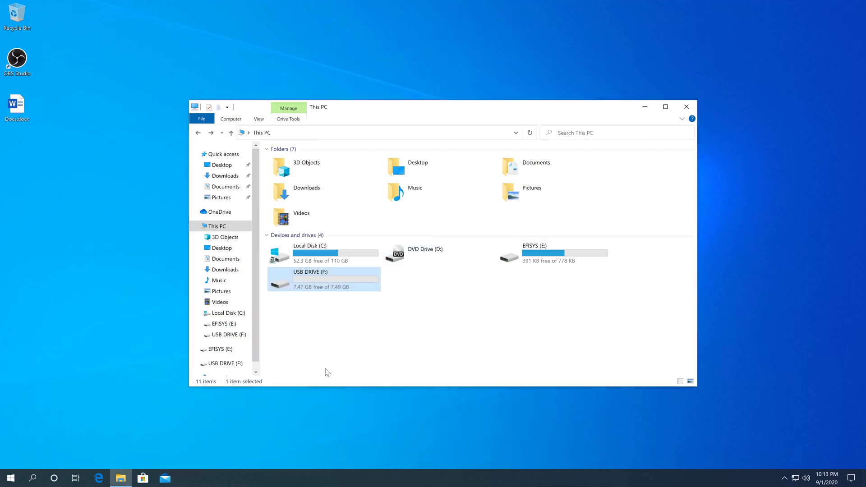
Confirm in the drive's properties that F: now reads NTFS with 7.47 GB free.
{"action": "right_click", "coordinate": [313, 289]}
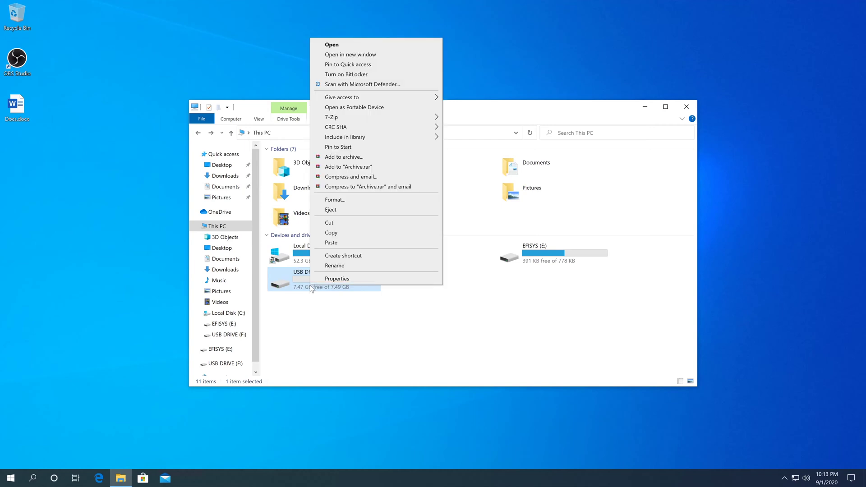
{"action": "left_click", "coordinate": [350, 279]}
{"action": "left_click_drag", "start_coordinate": [726, 246], "coordinate": [410, 185]}
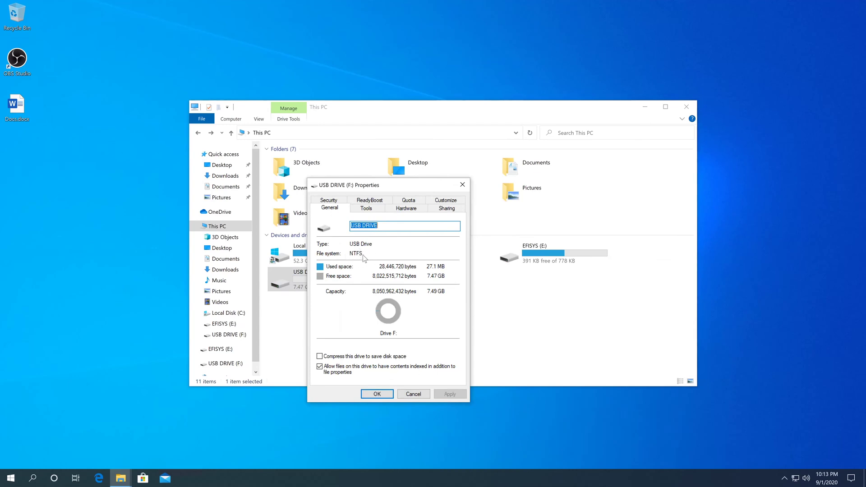
{"action": "left_click", "coordinate": [411, 394]}
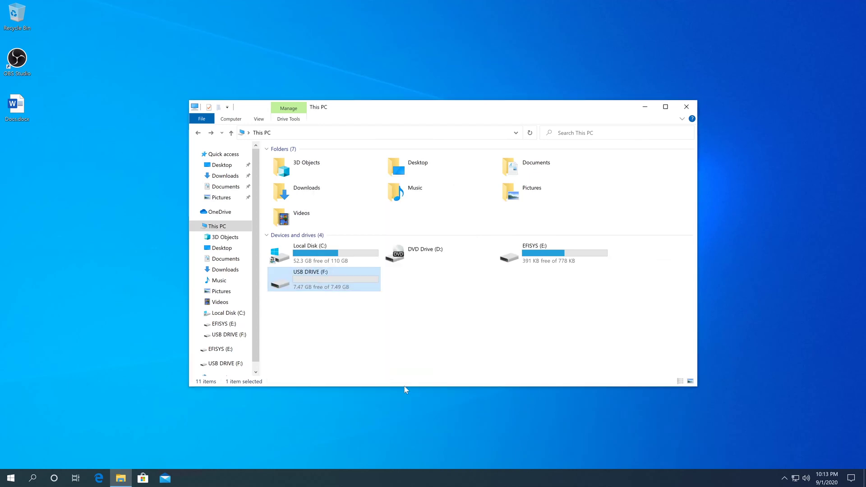
Open Disk Management in Computer Management from This PC.
{"action": "right_click", "coordinate": [221, 226]}
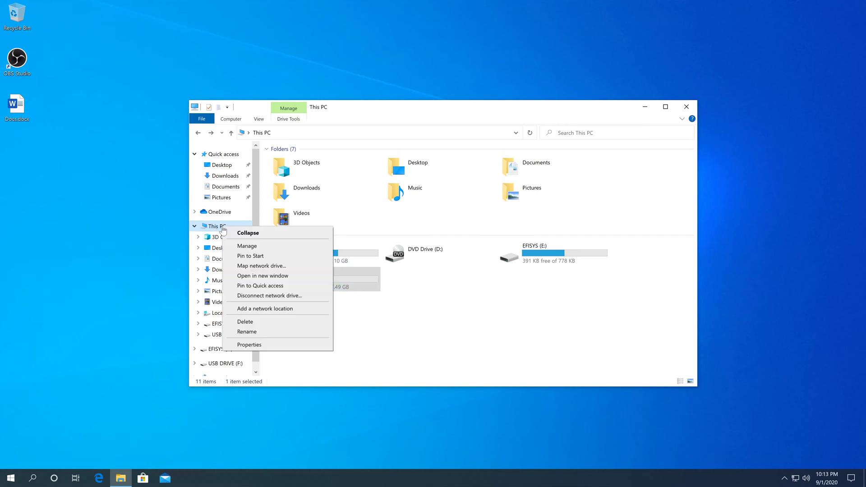
{"action": "left_click", "coordinate": [260, 247]}
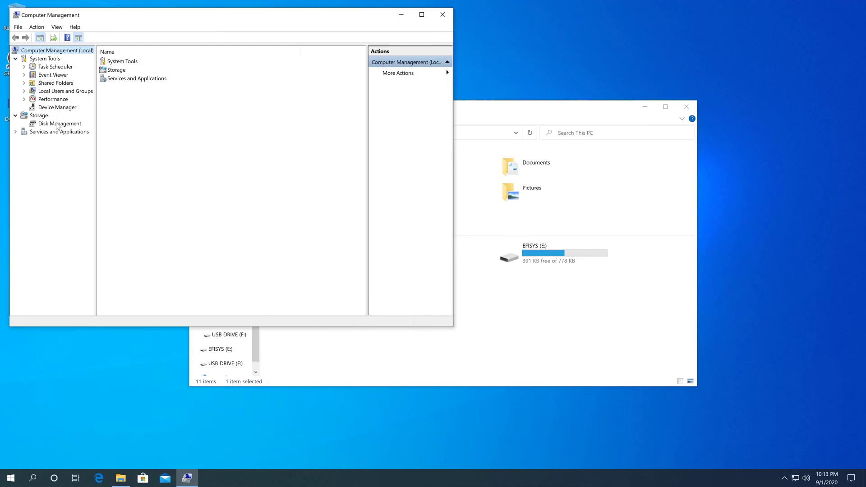
{"action": "left_click", "coordinate": [58, 125]}
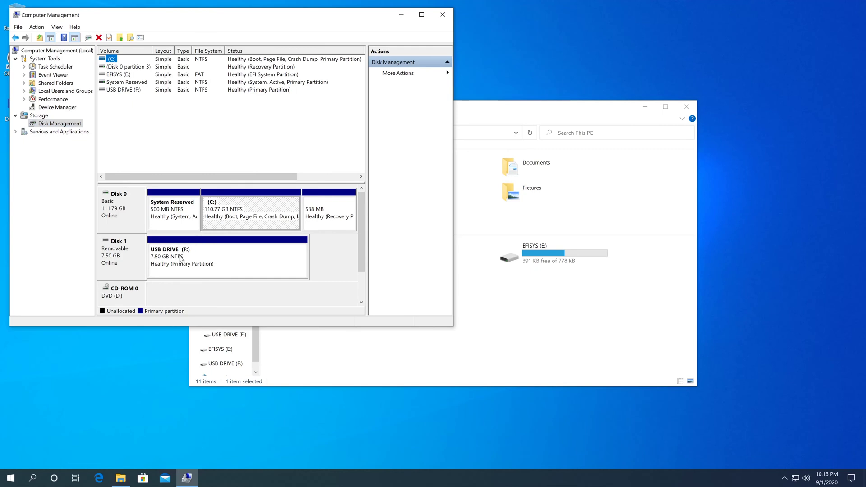
Format the USB DRIVE (F:) partition as NTFS, then close Computer Management.
{"action": "right_click", "coordinate": [201, 261]}
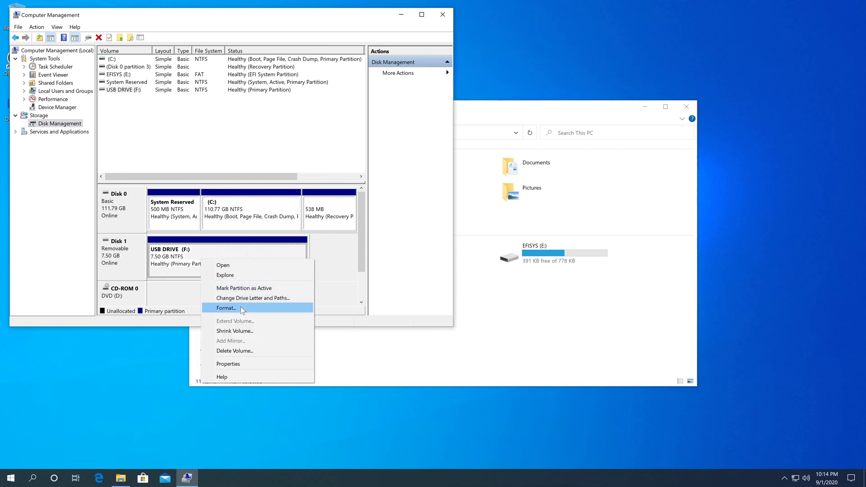
{"action": "left_click", "coordinate": [225, 308]}
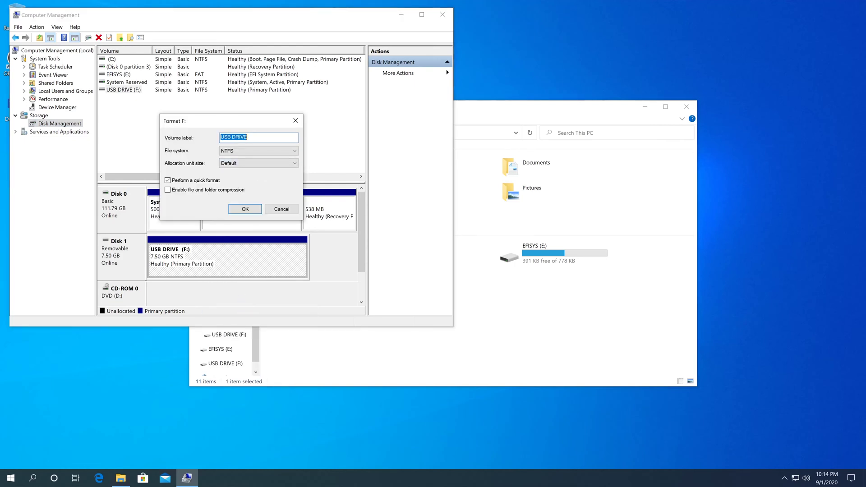
{"action": "left_click", "coordinate": [259, 152]}
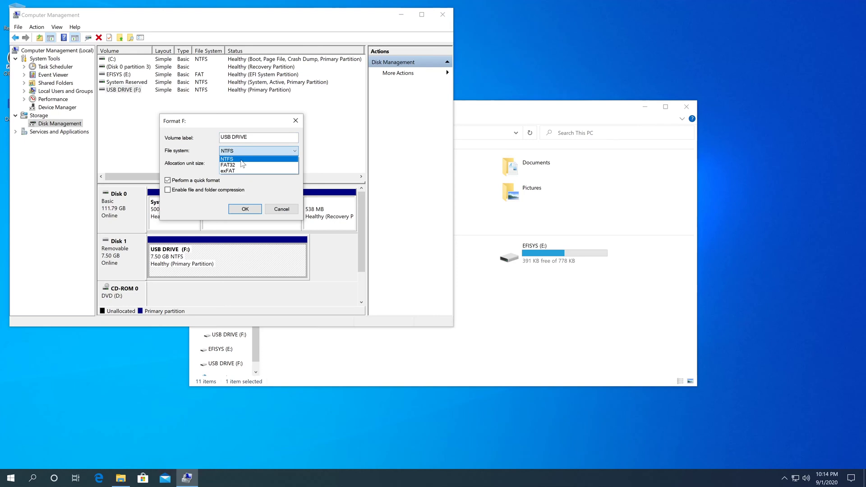
{"action": "left_click", "coordinate": [242, 159]}
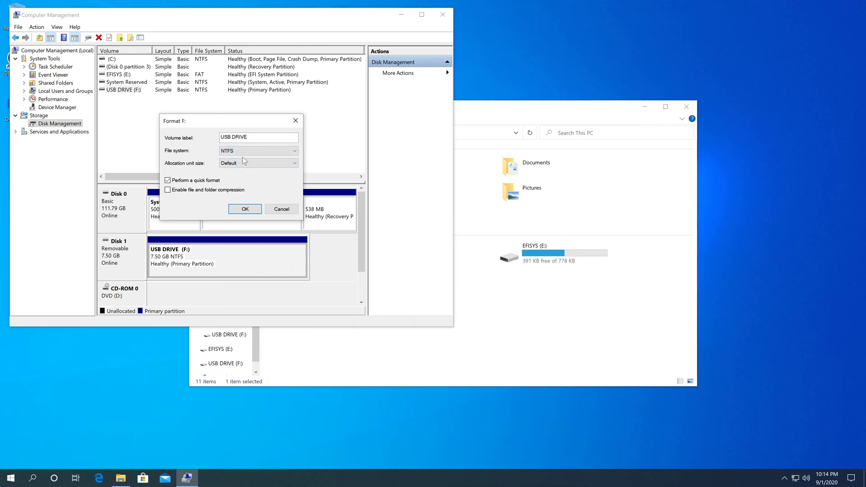
{"action": "left_click", "coordinate": [245, 208]}
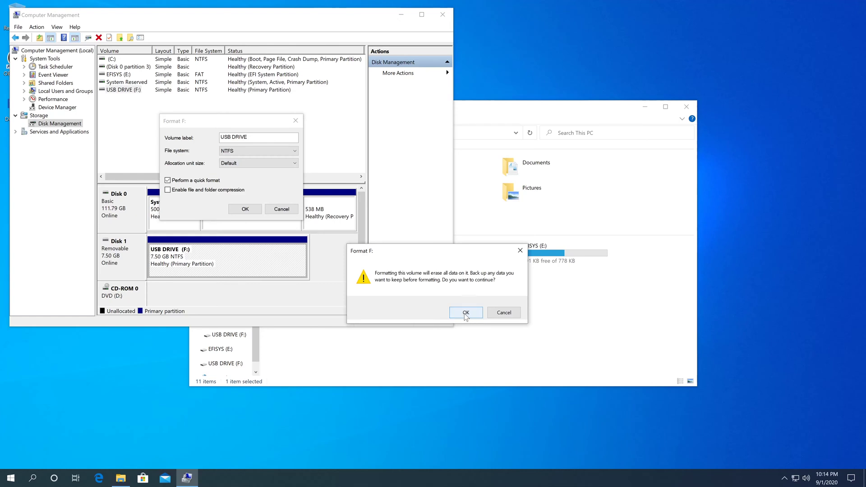
{"action": "left_click", "coordinate": [466, 313]}
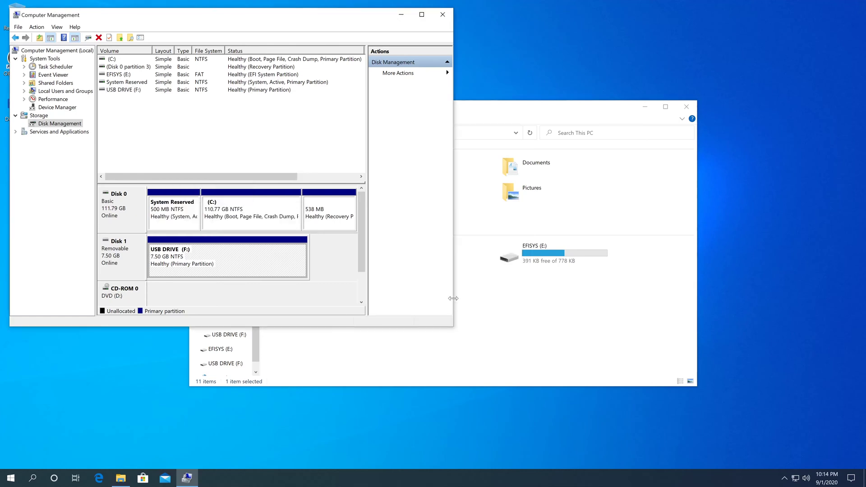
{"action": "left_click", "coordinate": [441, 17]}
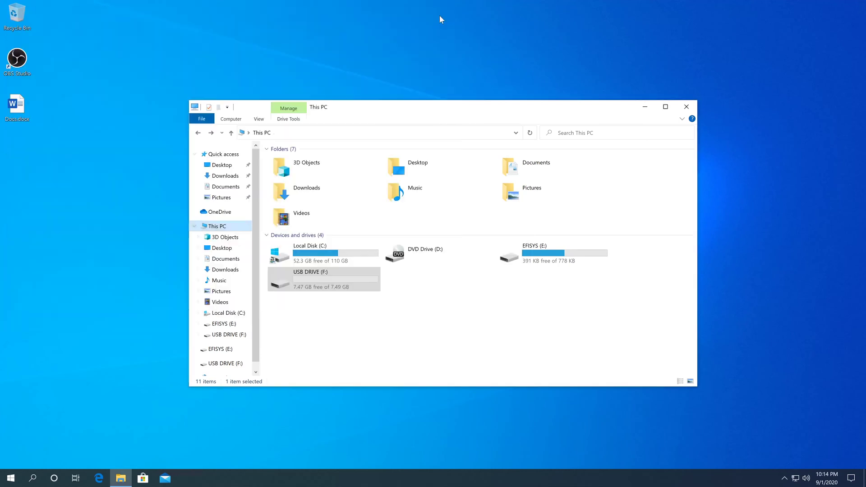
{"action": "right_click", "coordinate": [349, 289]}
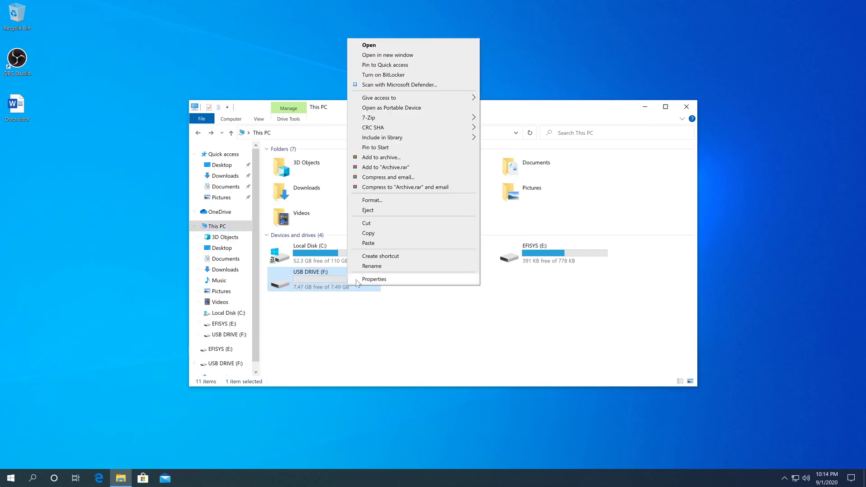
{"action": "left_click", "coordinate": [355, 279]}
{"action": "left_click_drag", "start_coordinate": [705, 249], "coordinate": [274, 196]}
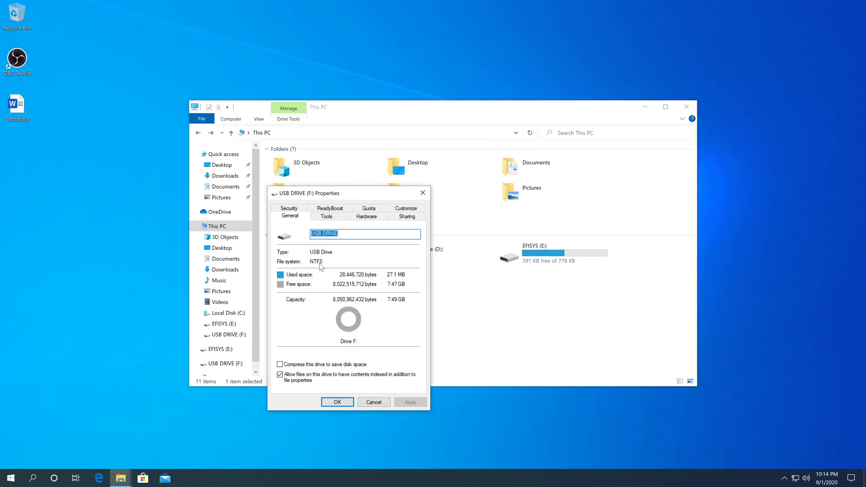
{"action": "left_click", "coordinate": [372, 404]}
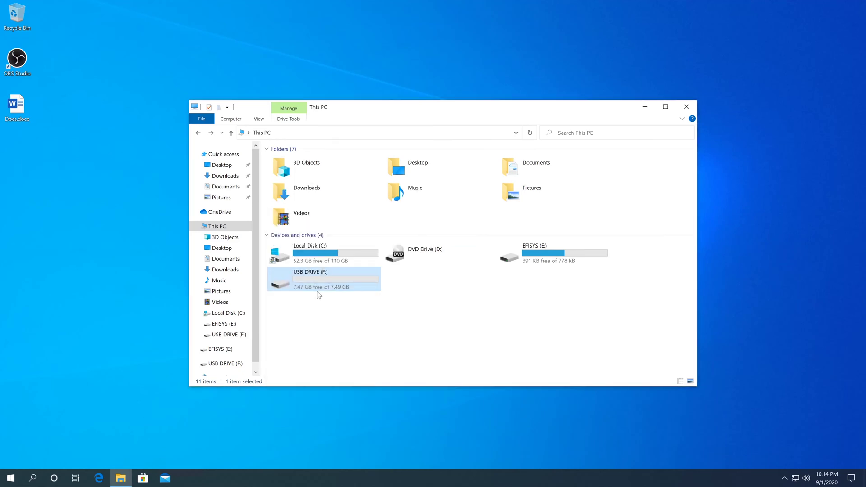
{"action": "left_click", "coordinate": [349, 320]}
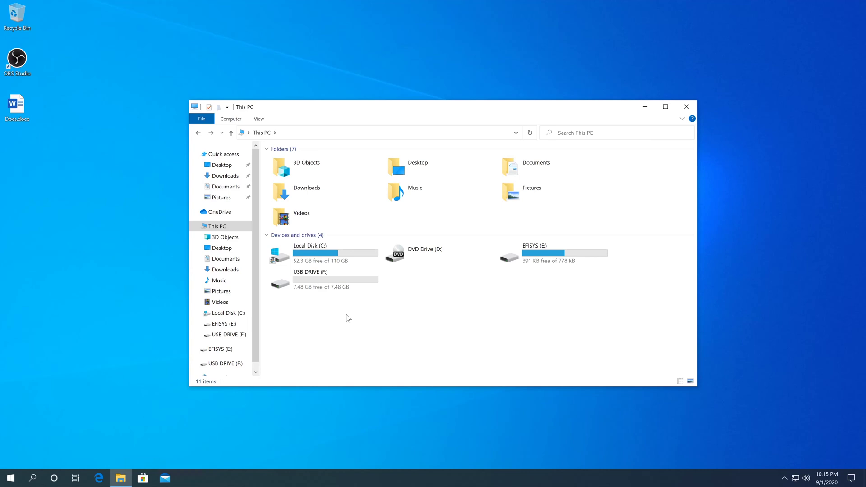
{"action": "double_click", "coordinate": [317, 280]}
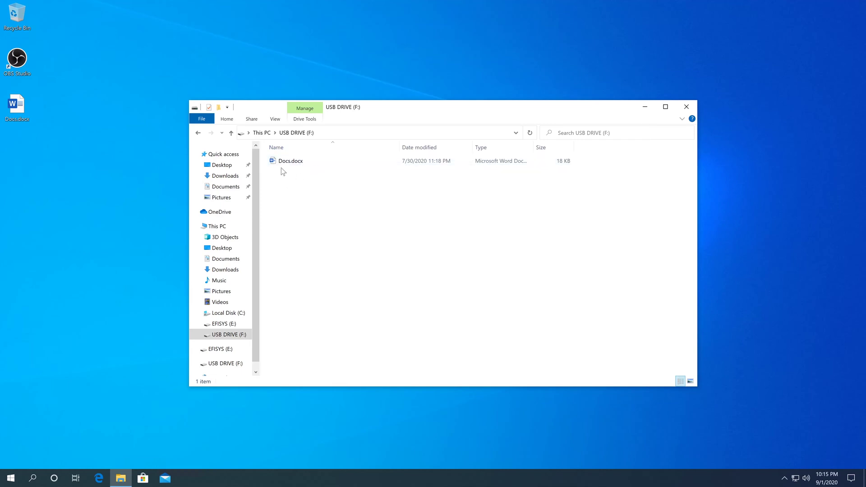
{"action": "left_click", "coordinate": [199, 133]}
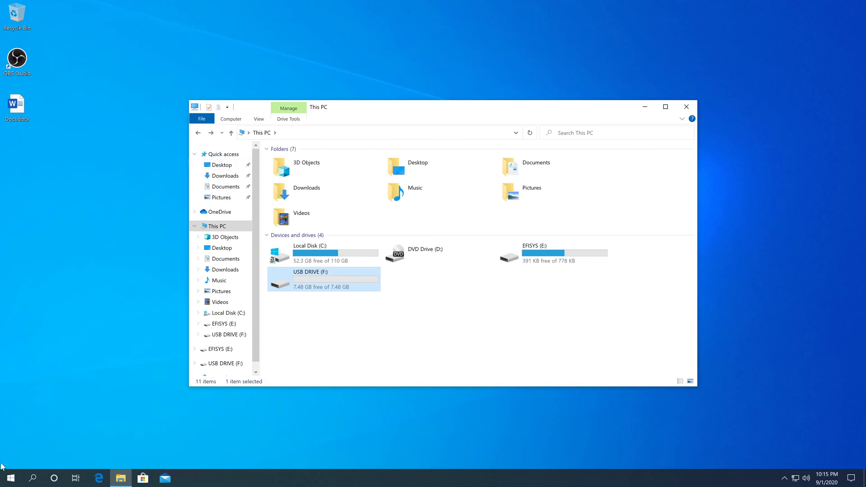
Launch Windows PowerShell as administrator via Start search 'power', then minimise File Explorer.
{"action": "right_click", "coordinate": [12, 478]}
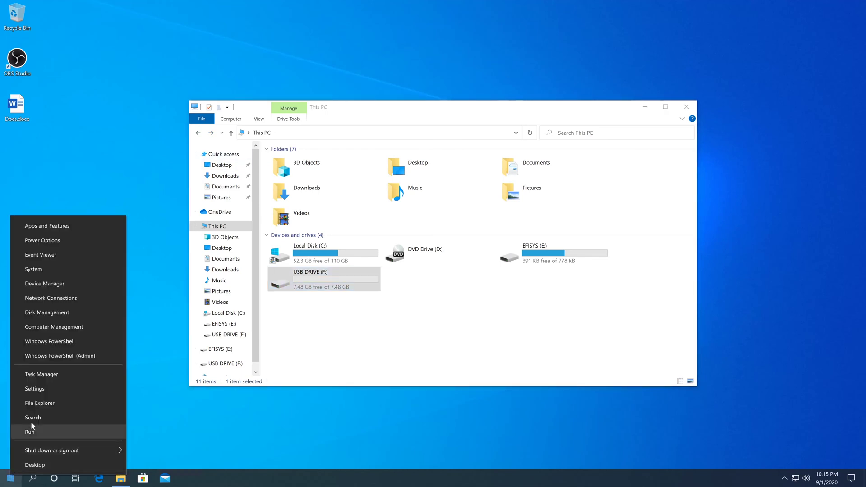
{"action": "left_click", "coordinate": [86, 356]}
{"action": "left_click", "coordinate": [11, 478]}
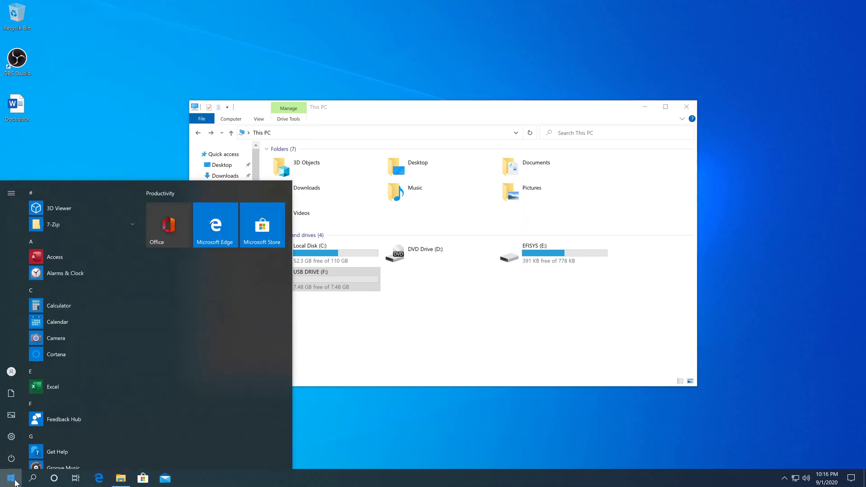
{"action": "type", "text": "power"}
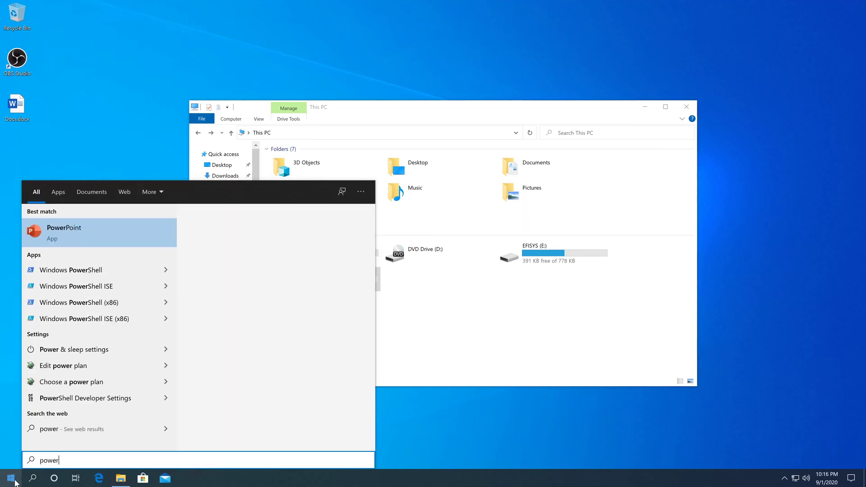
{"action": "right_click", "coordinate": [89, 272]}
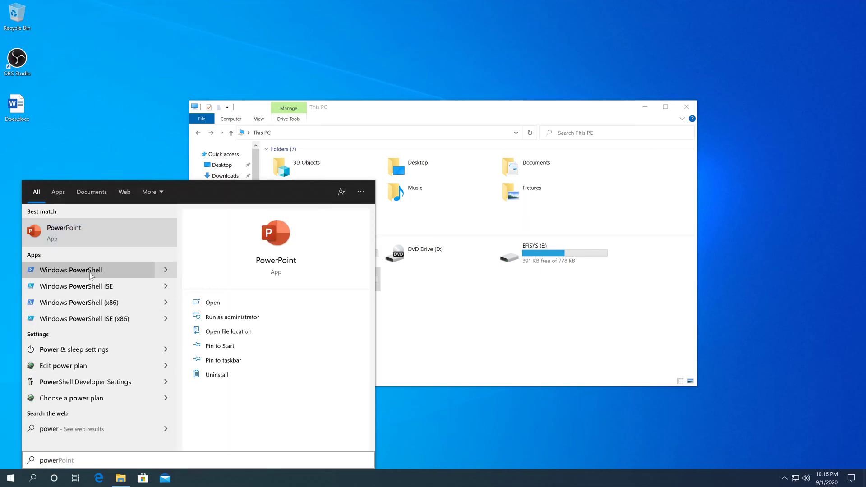
{"action": "left_click", "coordinate": [124, 283]}
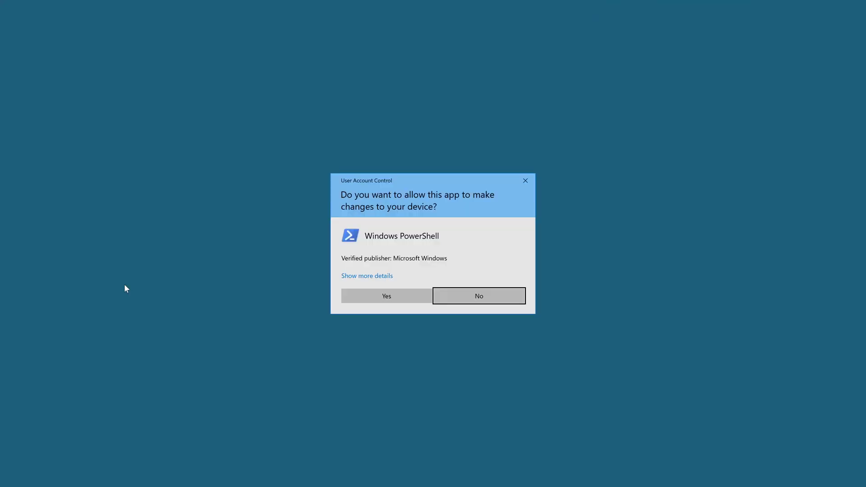
{"action": "left_click", "coordinate": [380, 294]}
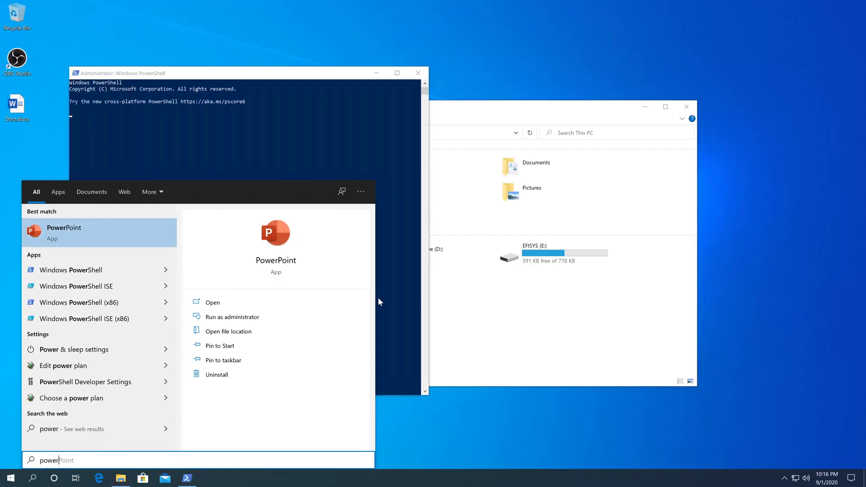
{"action": "left_click", "coordinate": [264, 145]}
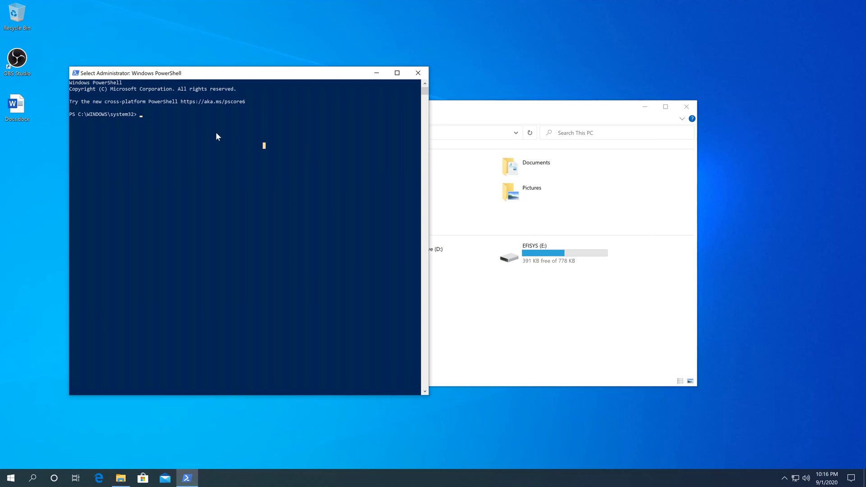
{"action": "left_click", "coordinate": [474, 107]}
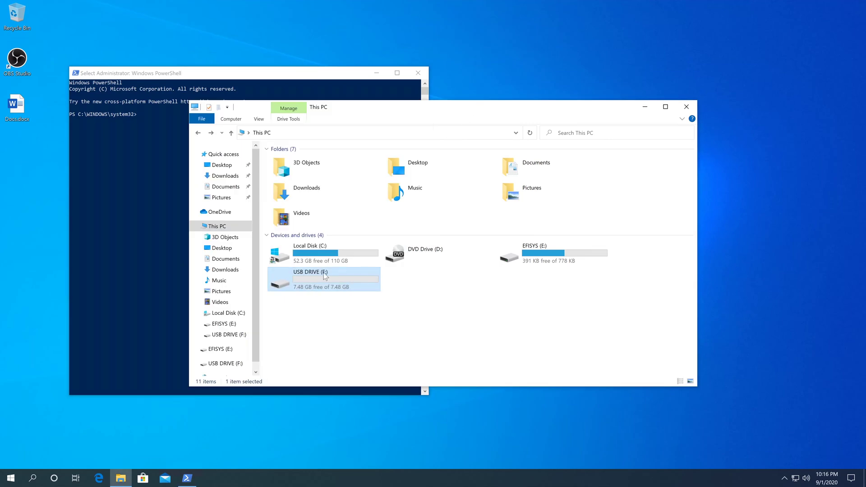
{"action": "left_click", "coordinate": [644, 107]}
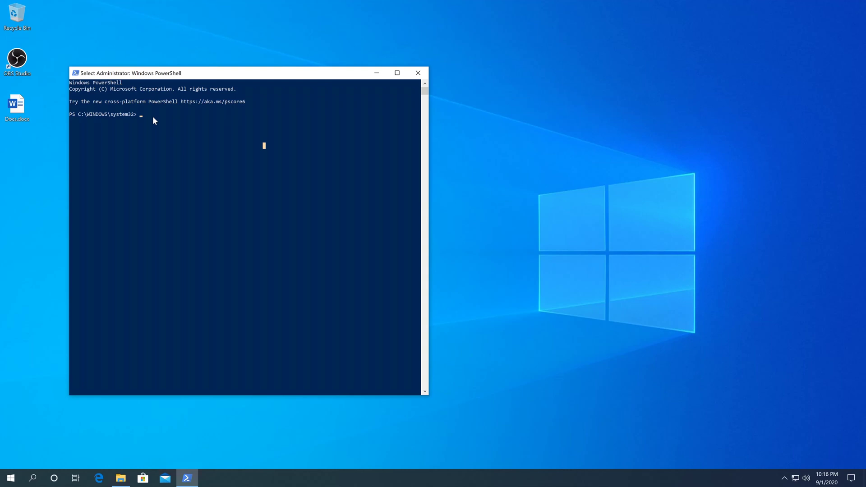
Run convert F: /fs:ntfs until it reports Conversion complete, then close the console.
{"action": "type", "text": "convert F: /fs"}
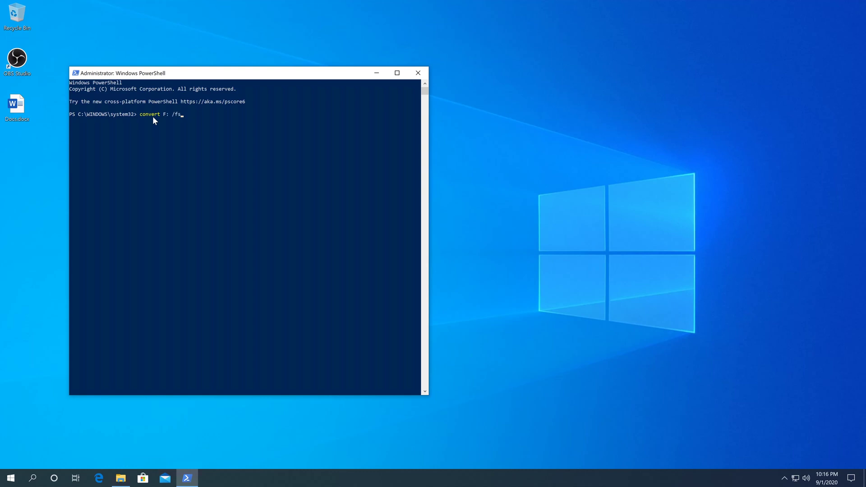
{"action": "type", "text": ":ntfs"}
{"action": "key", "text": "Return"}
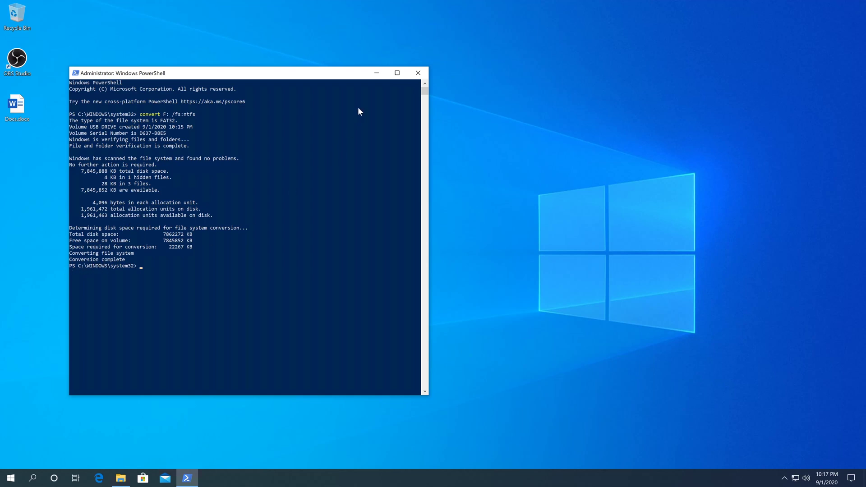
{"action": "left_click", "coordinate": [415, 72]}
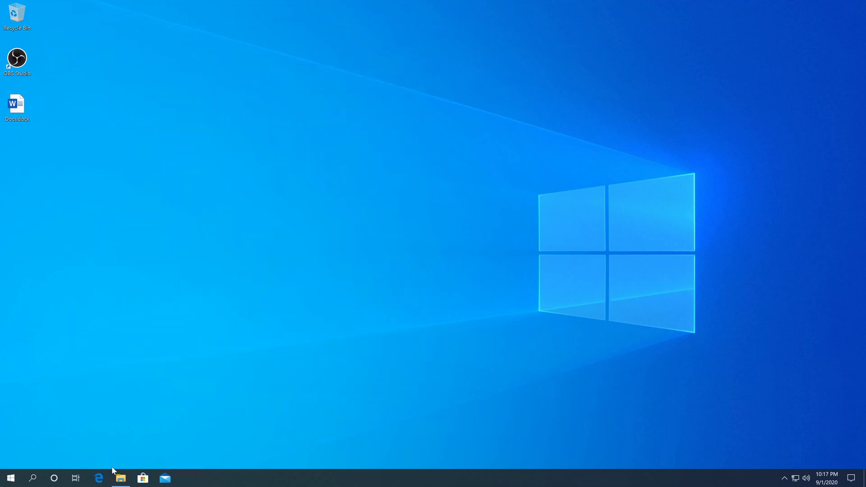
Verify USB DRIVE (F:) properties show NTFS and Docs.docx remains on the drive.
{"action": "left_click", "coordinate": [120, 477]}
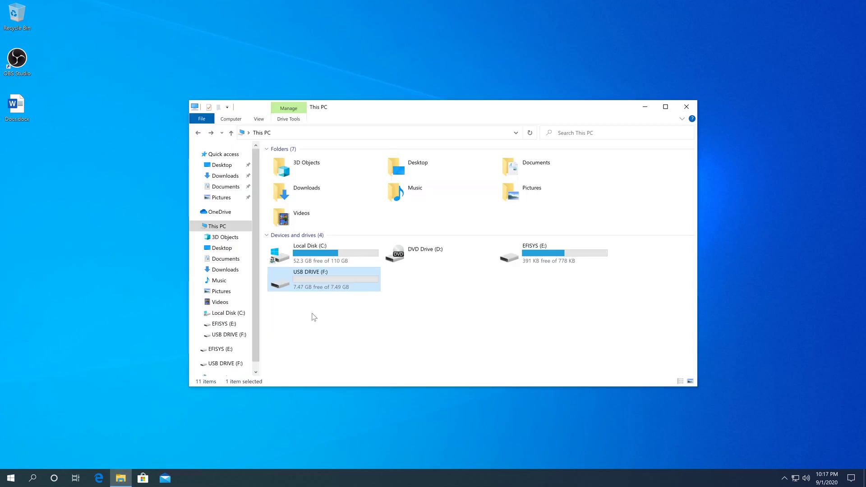
{"action": "right_click", "coordinate": [311, 277]}
{"action": "left_click", "coordinate": [323, 273]}
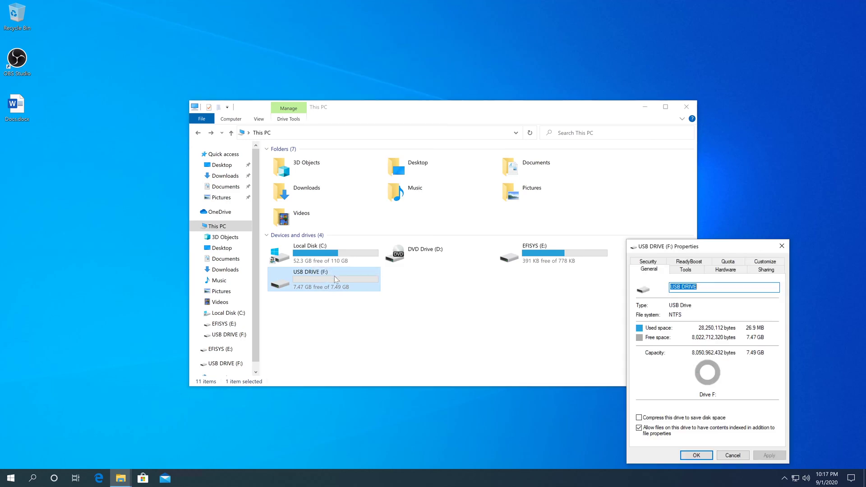
{"action": "left_click_drag", "start_coordinate": [662, 246], "coordinate": [295, 152]}
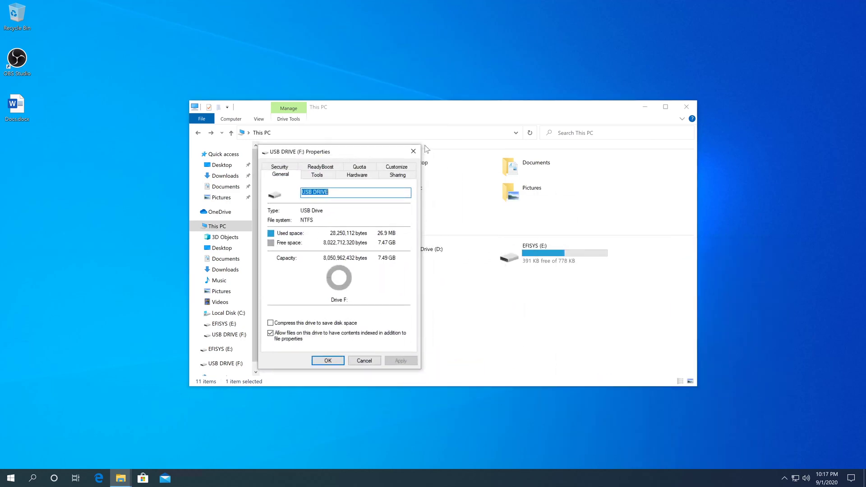
{"action": "left_click", "coordinate": [413, 151]}
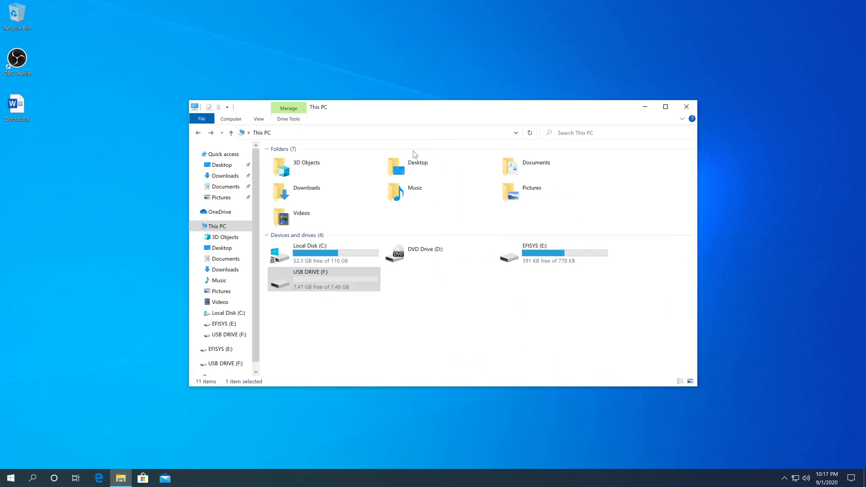
{"action": "double_click", "coordinate": [322, 287]}
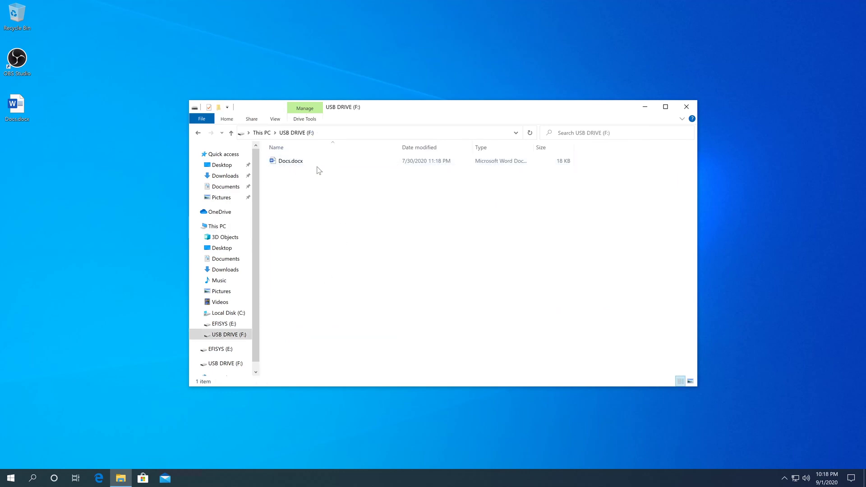
{"action": "left_click", "coordinate": [197, 133]}
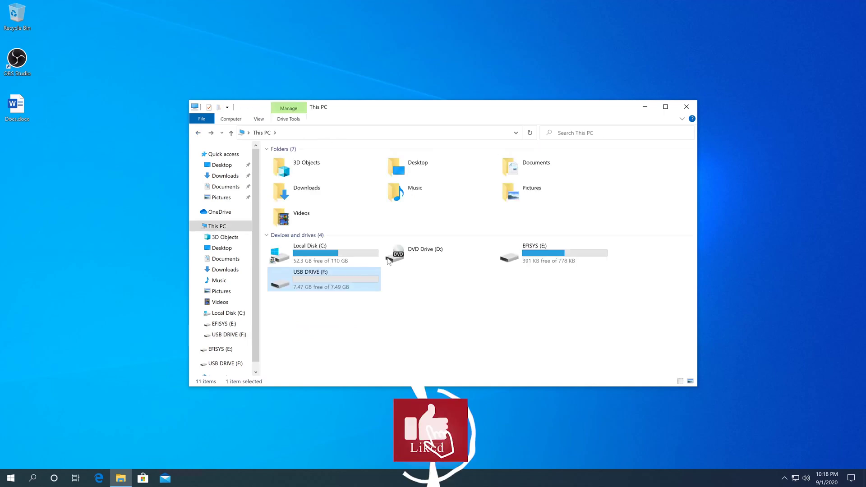